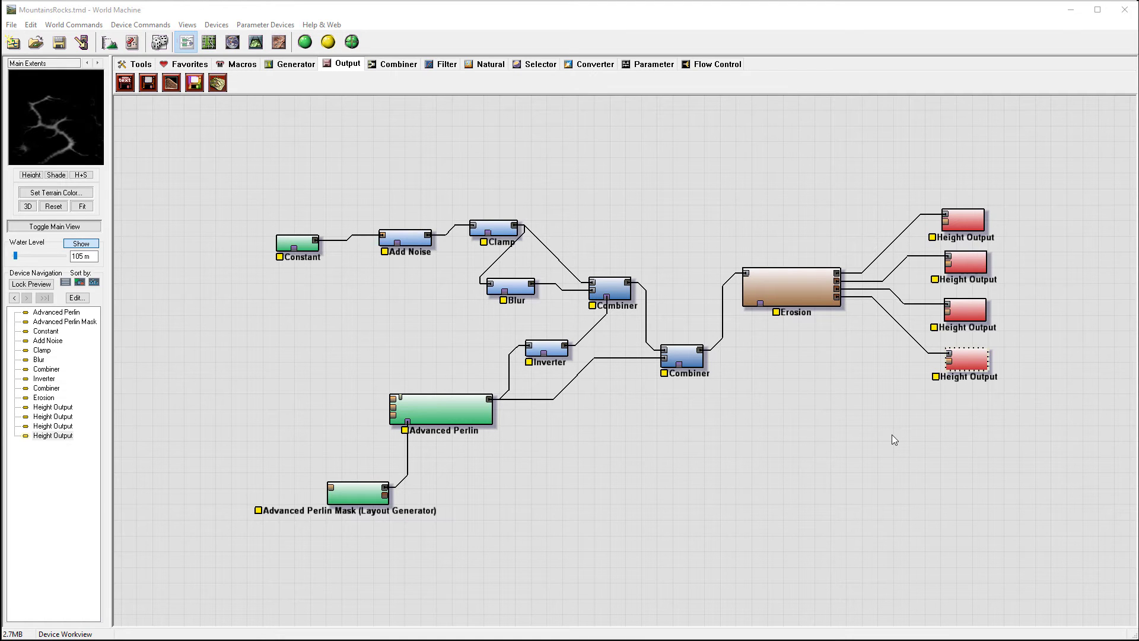
- Examine the terrain previews of the Advanced Perlin, its layout mask, the first Combiner, Add Noise and Erosion devices
{"action": "left_click", "coordinate": [241, 191]}
{"action": "left_click_drag", "start_coordinate": [283, 362], "coordinate": [458, 432]}
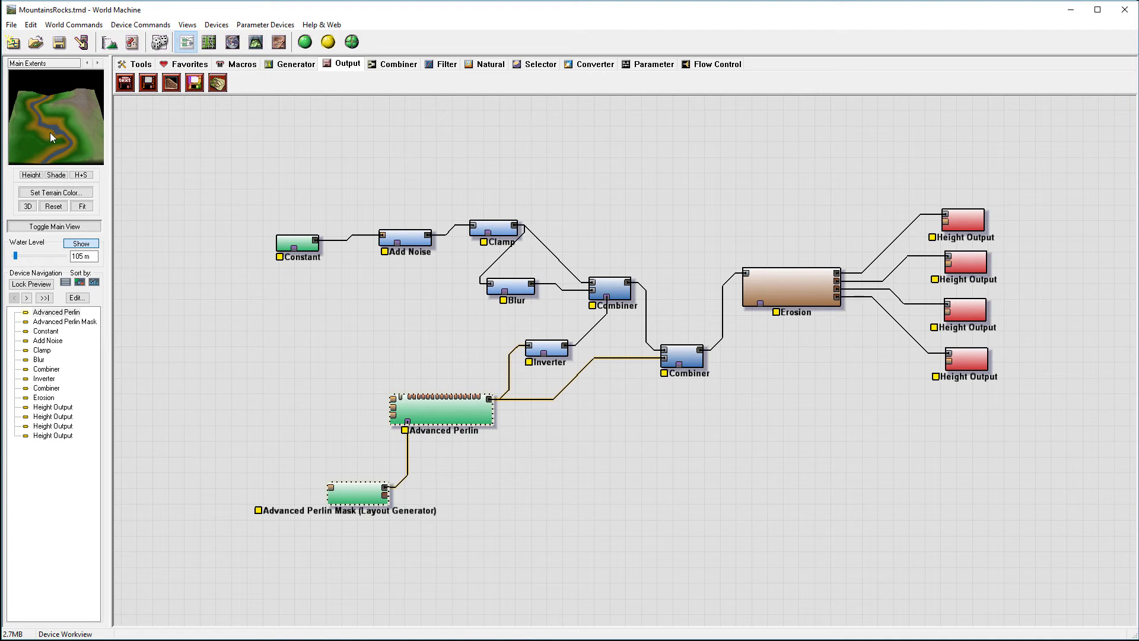
{"action": "left_click", "coordinate": [356, 493]}
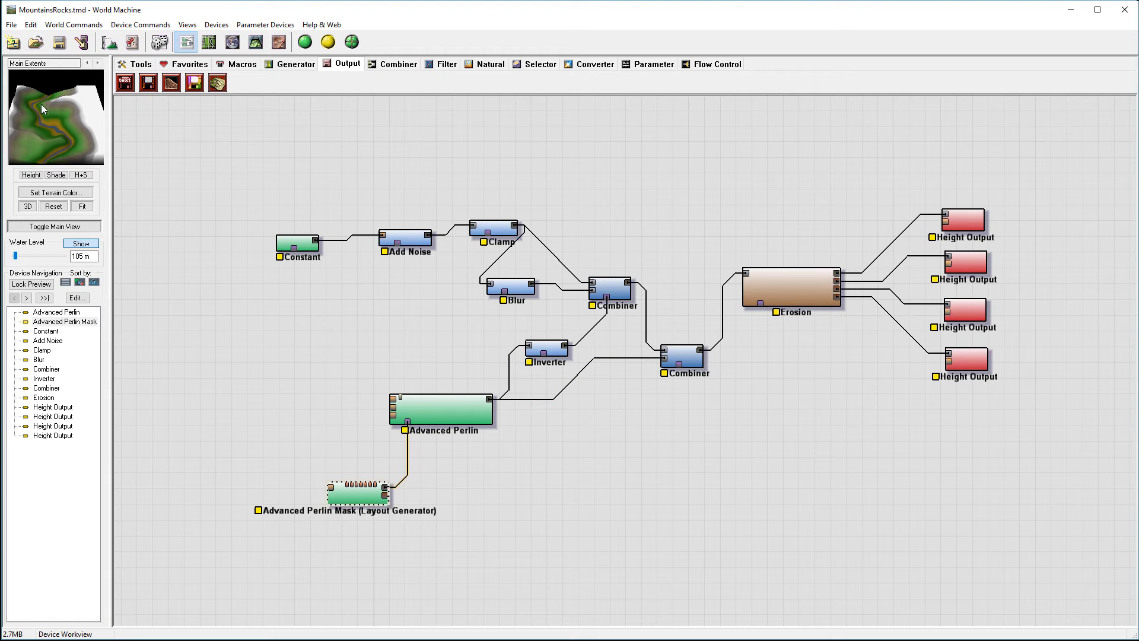
{"action": "left_click", "coordinate": [466, 413]}
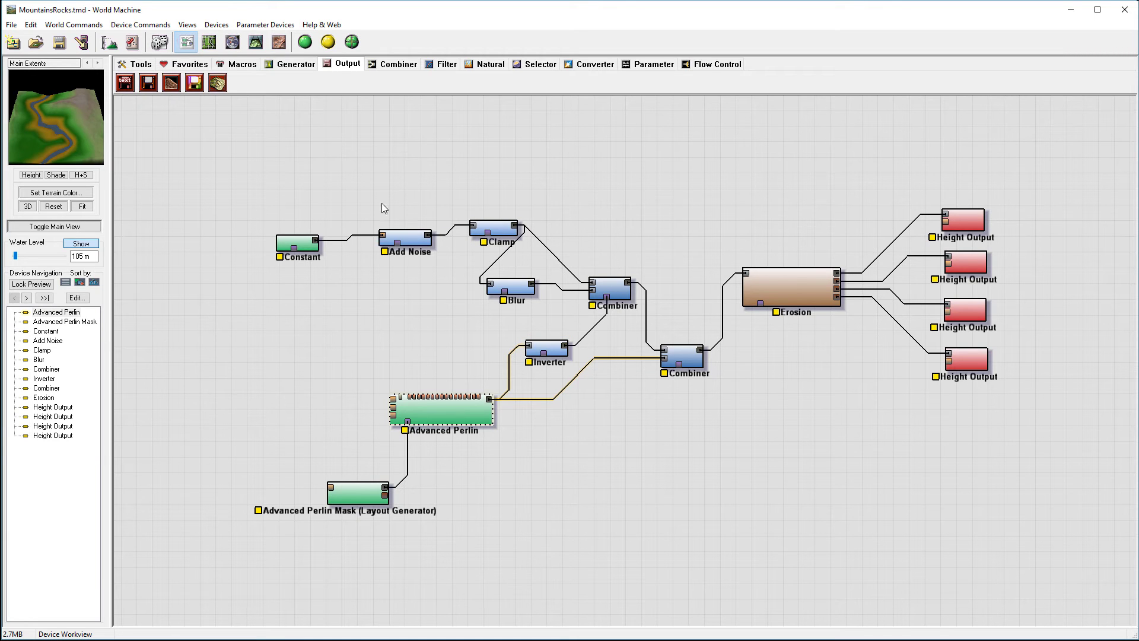
{"action": "left_click", "coordinate": [618, 285]}
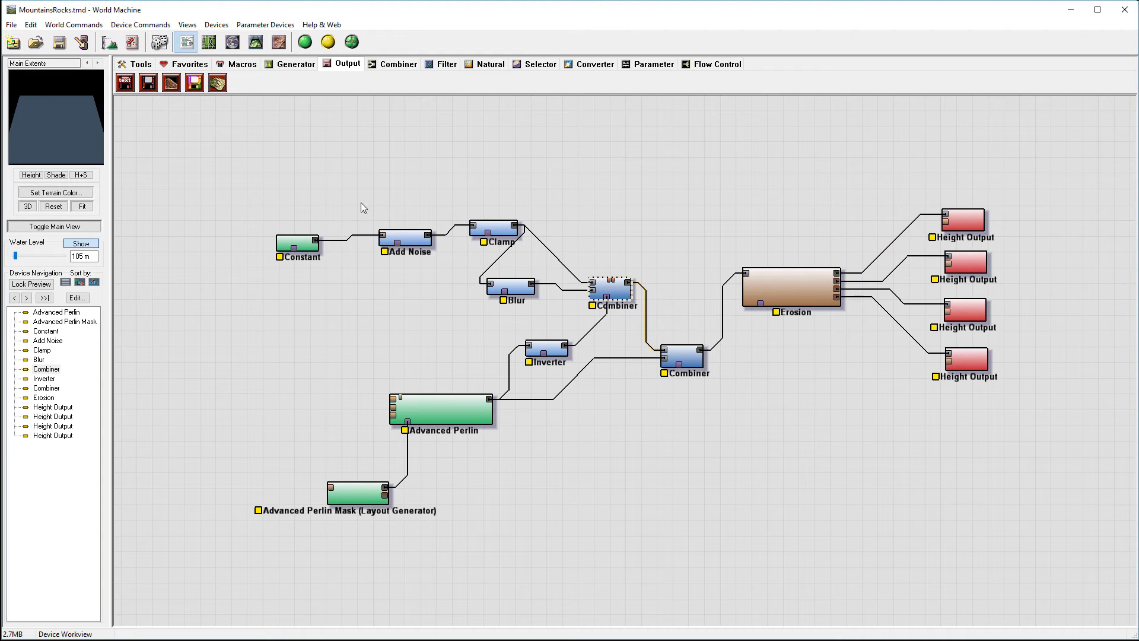
{"action": "left_click", "coordinate": [419, 240]}
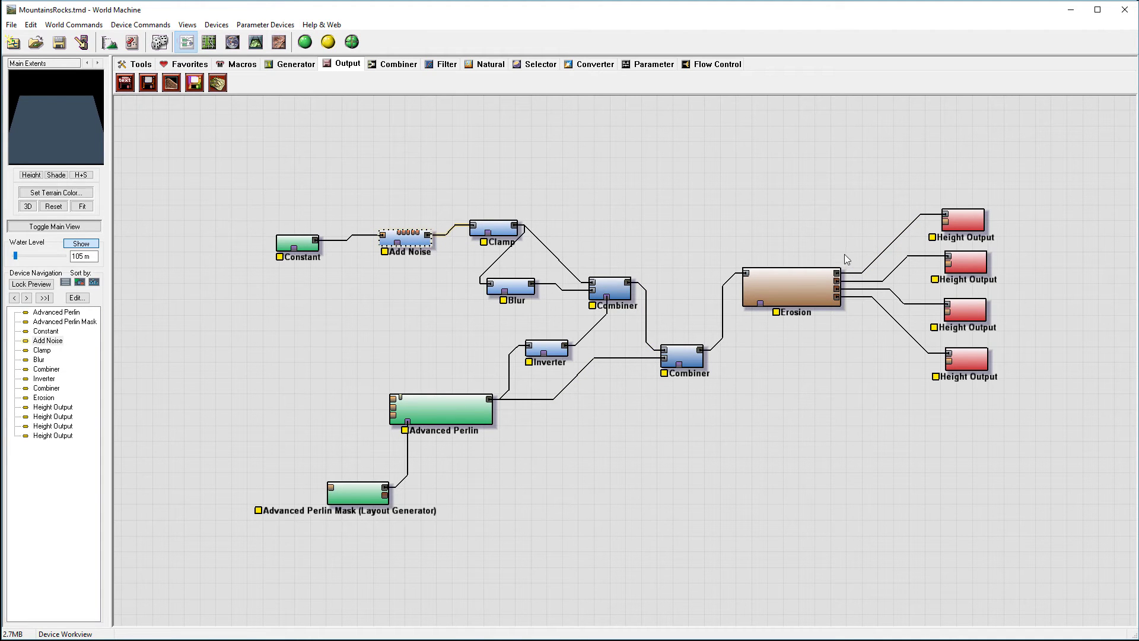
{"action": "left_click", "coordinate": [787, 286]}
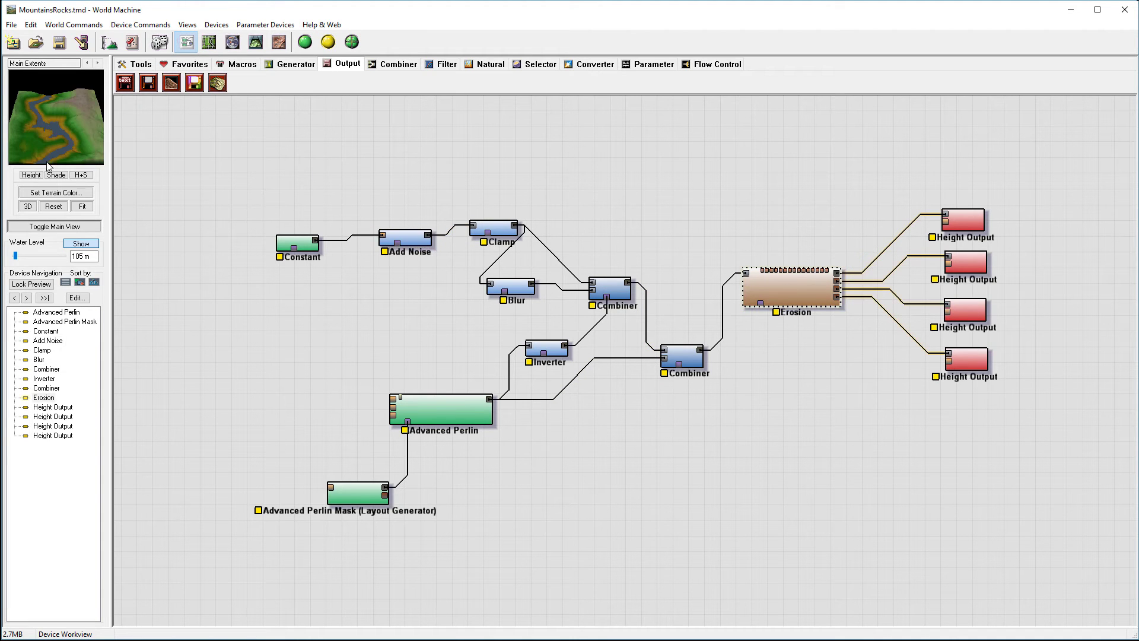
- Hide the water in the terrain preview and build the world while showing the terrain in the 3D view
{"action": "left_click", "coordinate": [81, 244]}
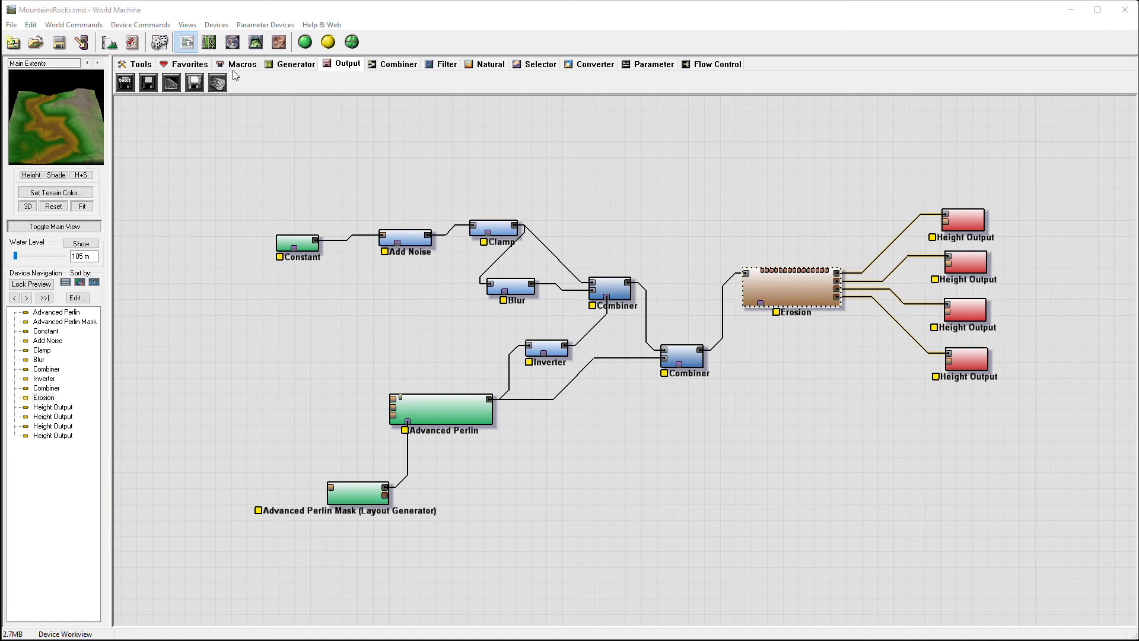
{"action": "left_click", "coordinate": [257, 42]}
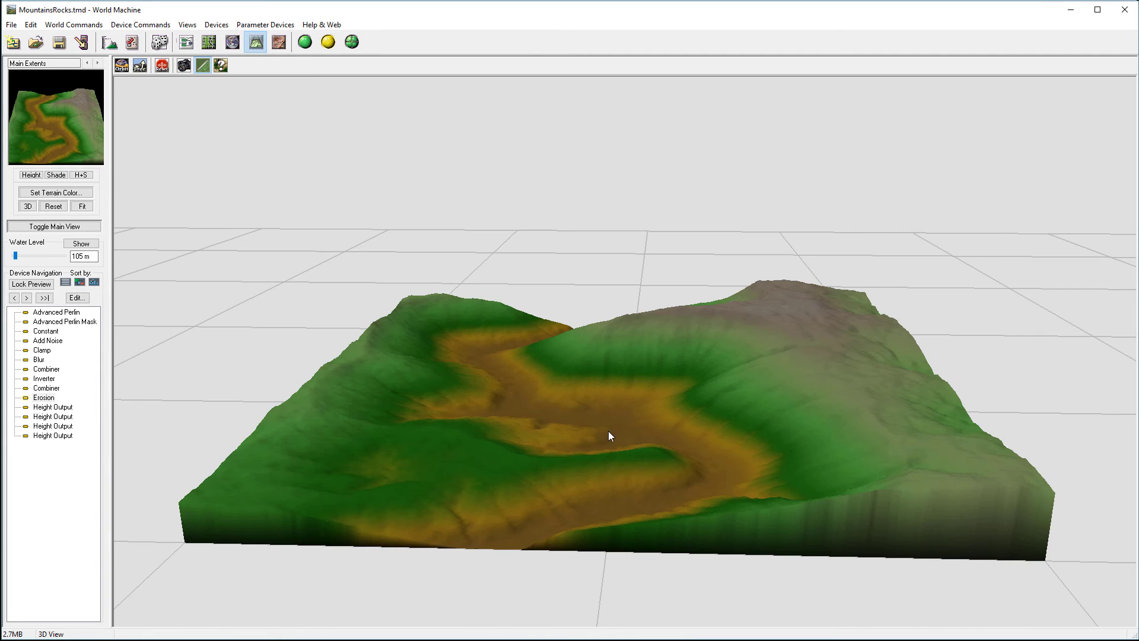
{"action": "left_click_drag", "start_coordinate": [607, 430], "coordinate": [600, 473]}
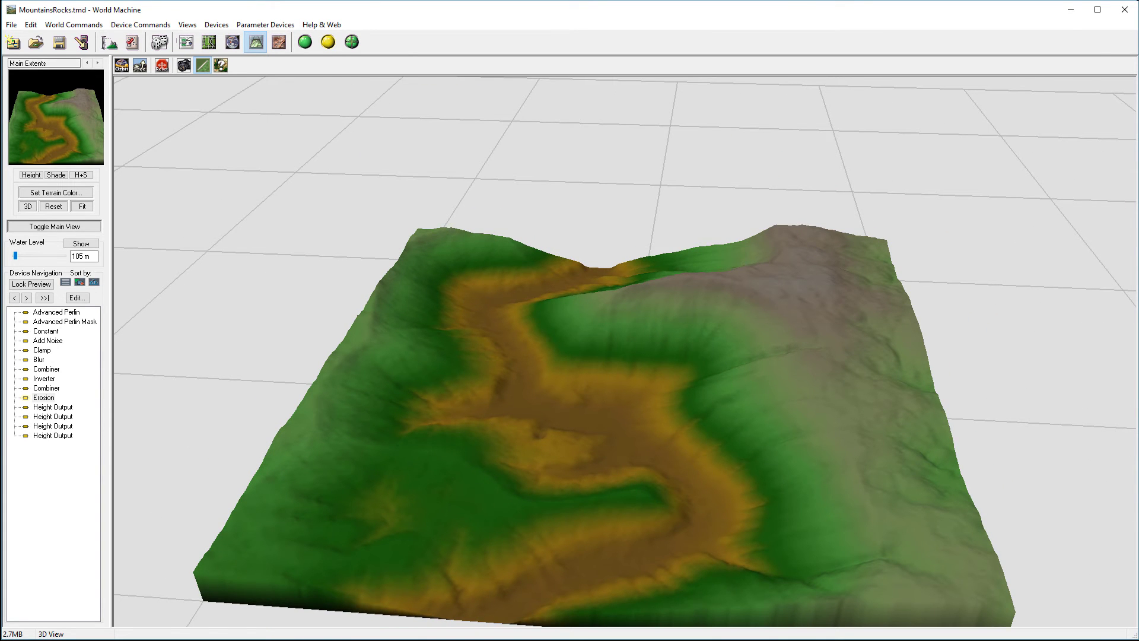
{"action": "left_click", "coordinate": [305, 42]}
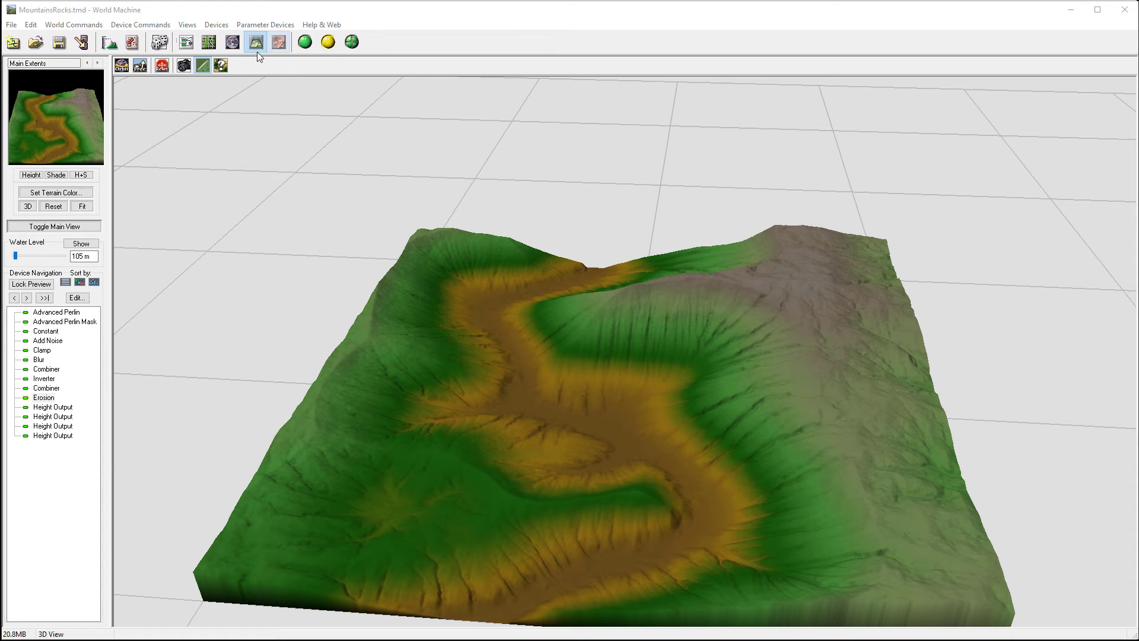
- Return to the device graph, move the topmost Height Output slightly up and check its file output settings
{"action": "left_click", "coordinate": [186, 41]}
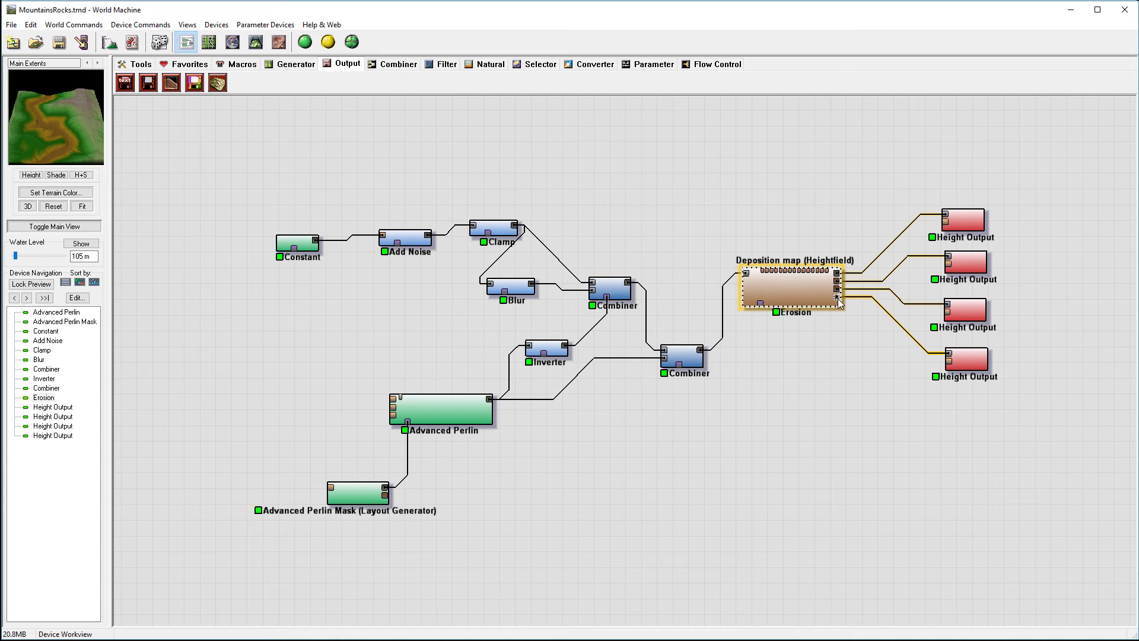
{"action": "left_click", "coordinate": [979, 220]}
{"action": "left_click_drag", "start_coordinate": [978, 220], "coordinate": [985, 221]}
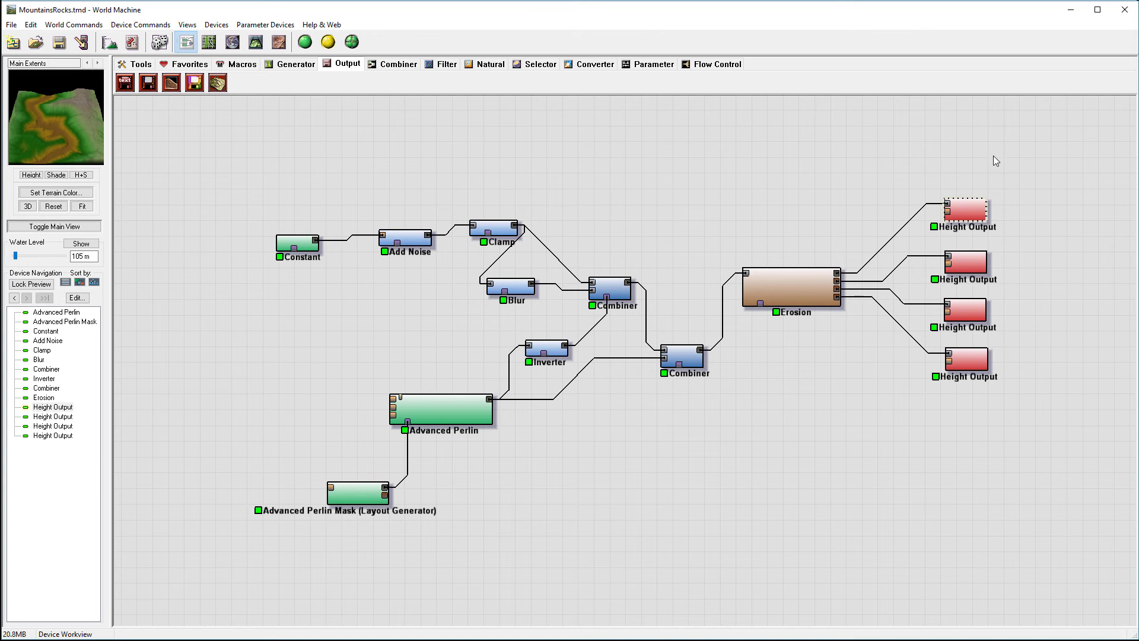
{"action": "double_click", "coordinate": [980, 215]}
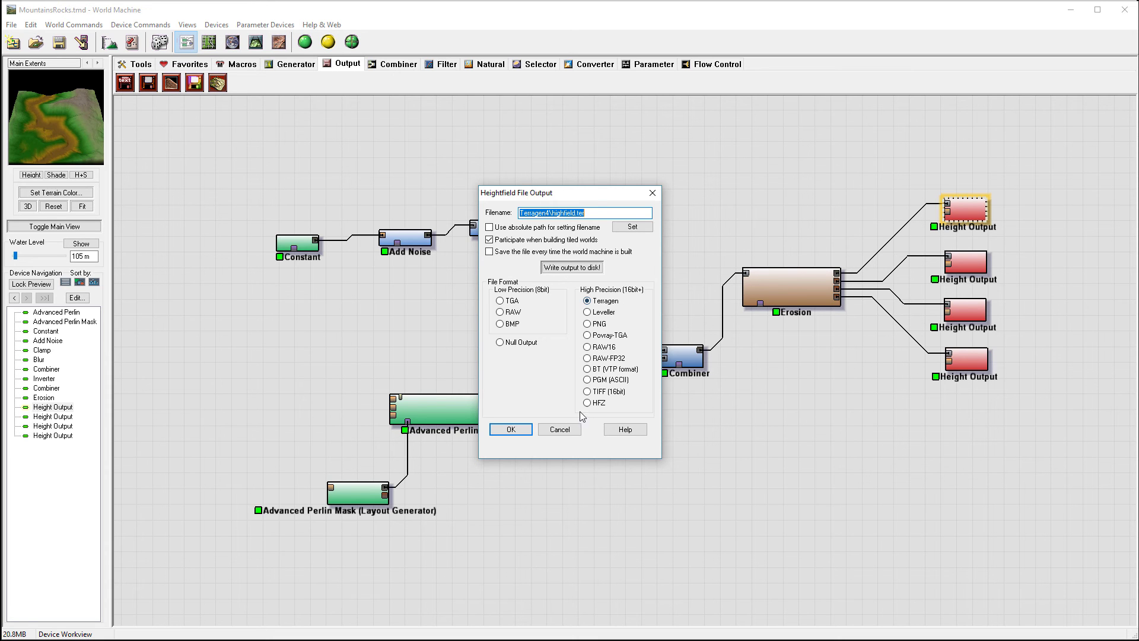
{"action": "left_click", "coordinate": [559, 429]}
- Set the file format of the flow map's Height Output, second from the top, to TIFF (16bit)
{"action": "double_click", "coordinate": [959, 265]}
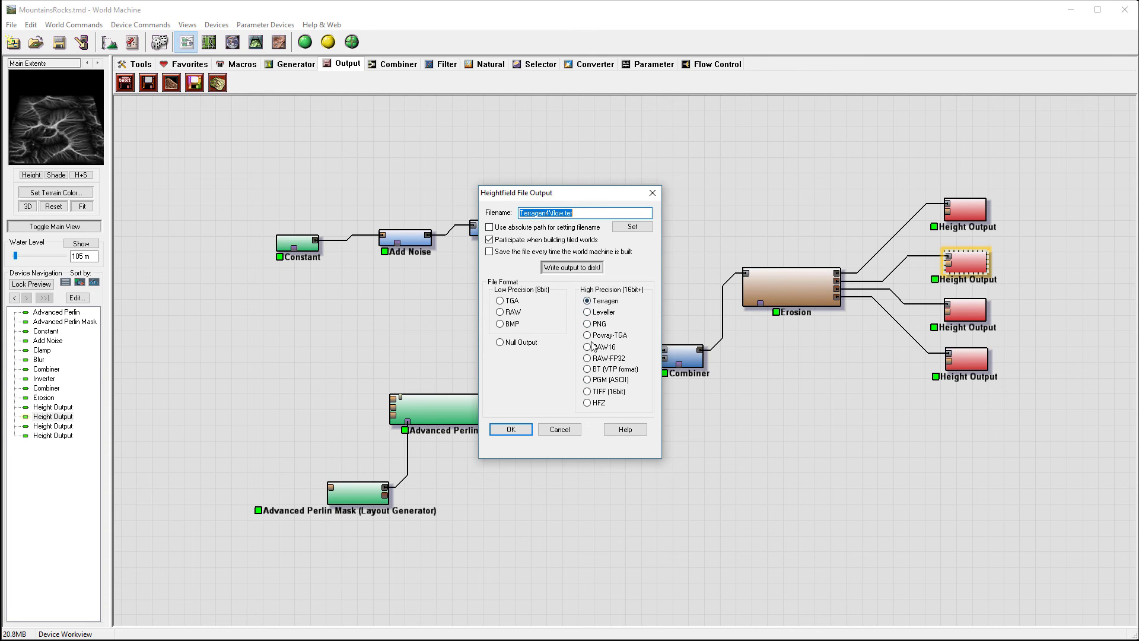
{"action": "left_click", "coordinate": [596, 392]}
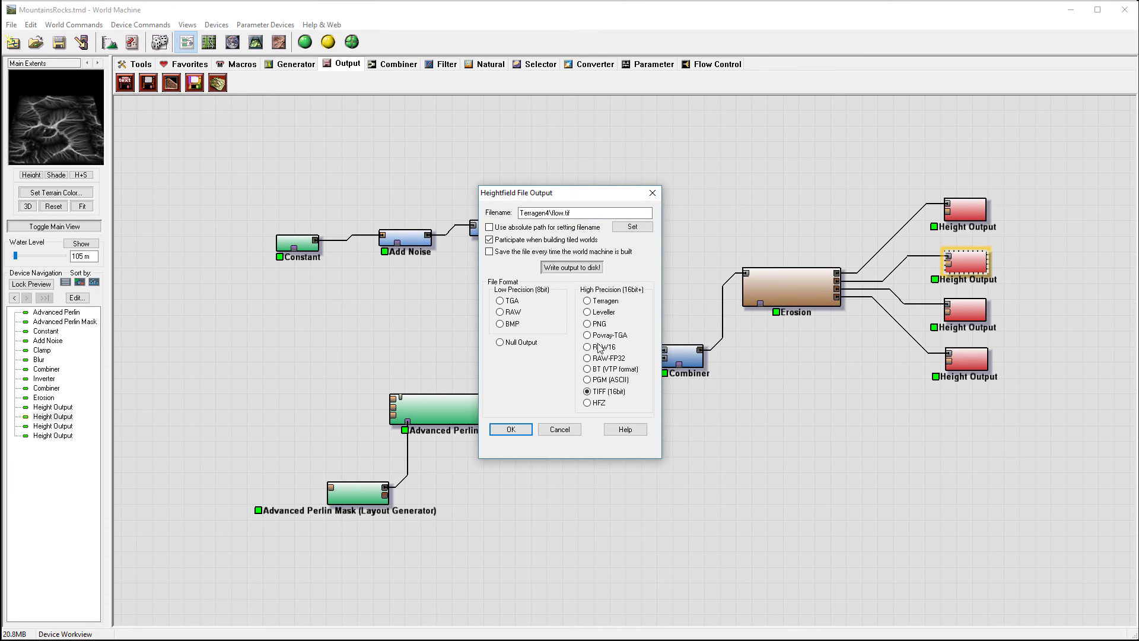
{"action": "left_click", "coordinate": [511, 429]}
- Set the file format of the wear map's Height Output, third from the top, to TIFF (16bit)
{"action": "left_click", "coordinate": [970, 318]}
{"action": "double_click", "coordinate": [970, 315]}
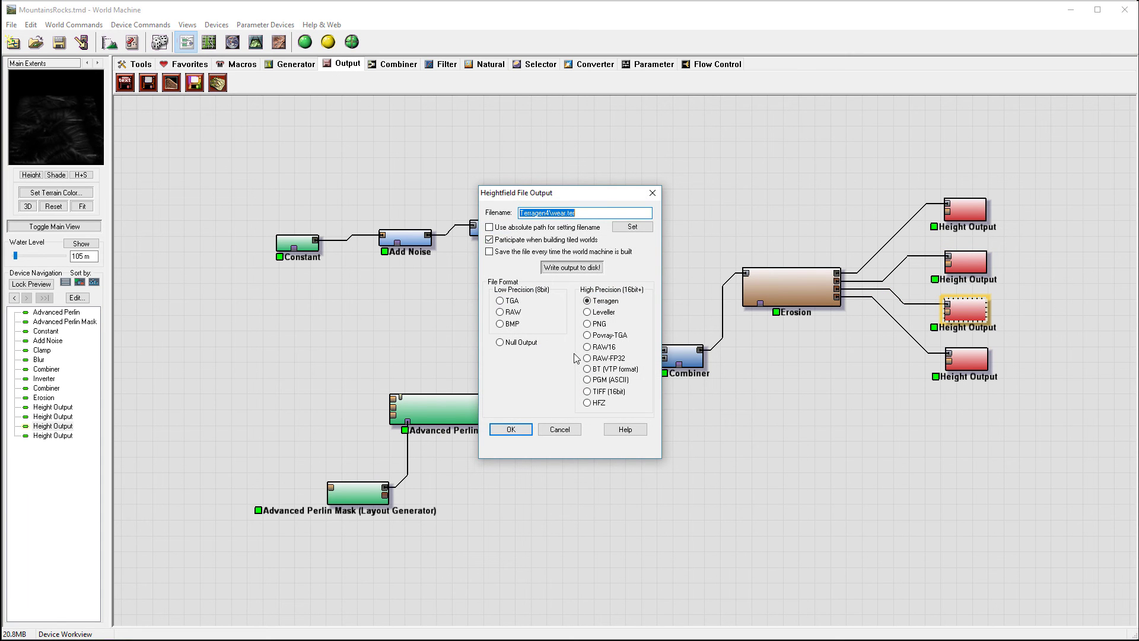
{"action": "left_click", "coordinate": [587, 392]}
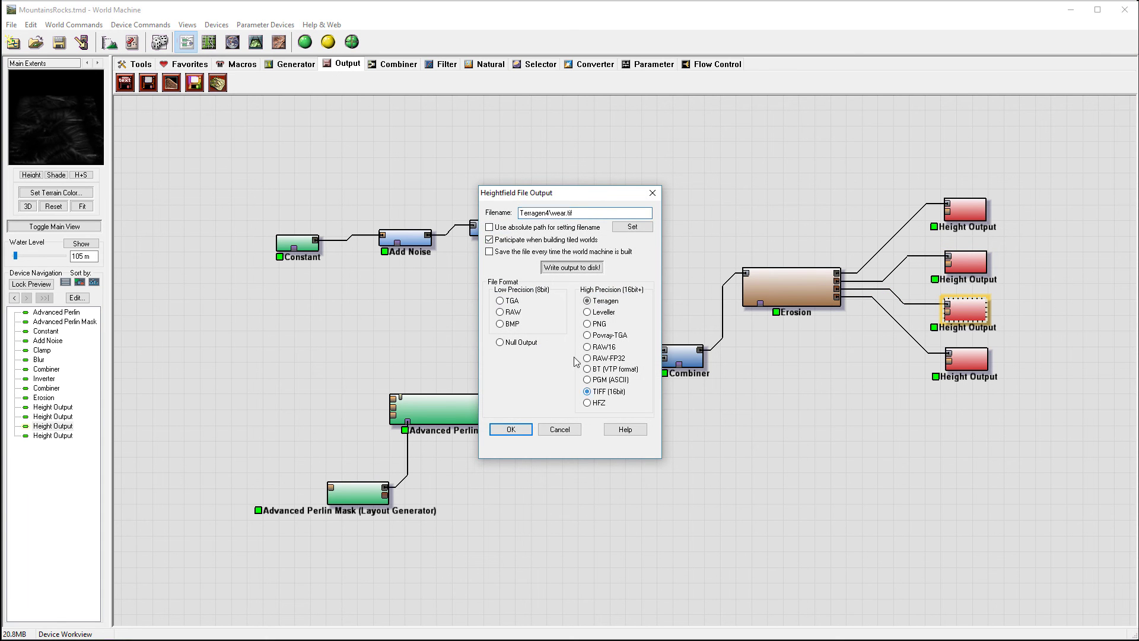
{"action": "left_click", "coordinate": [510, 429]}
- Set the file format of the deposit map's Height Output, the lowest one, to TIFF (16bit)
{"action": "left_click", "coordinate": [970, 361]}
{"action": "double_click", "coordinate": [970, 362]}
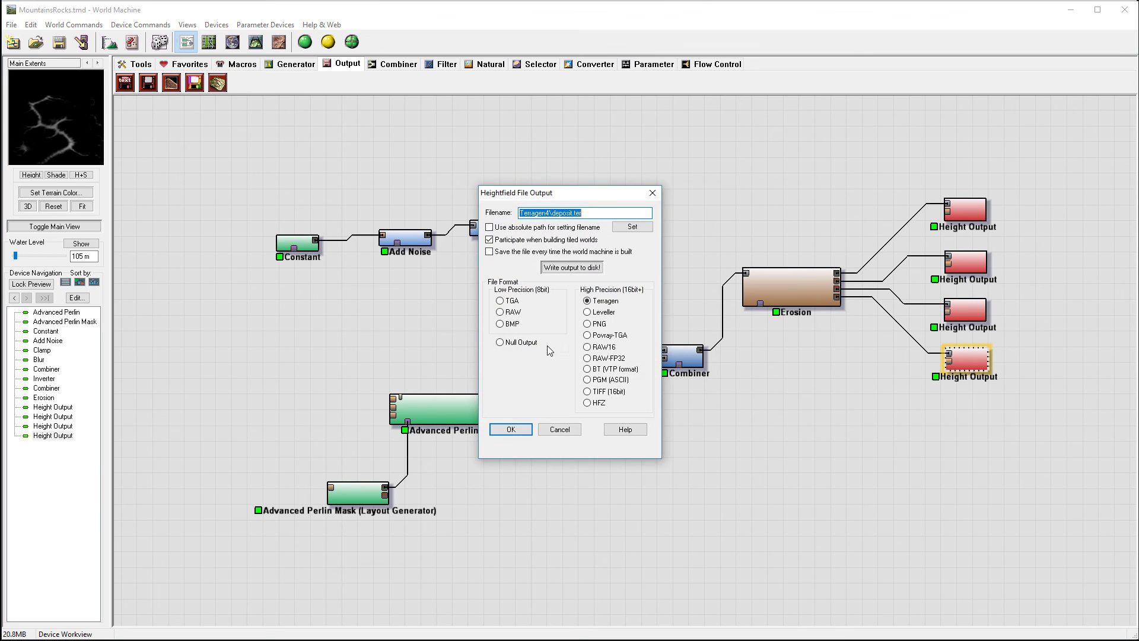
{"action": "left_click", "coordinate": [587, 391]}
{"action": "left_click", "coordinate": [504, 427]}
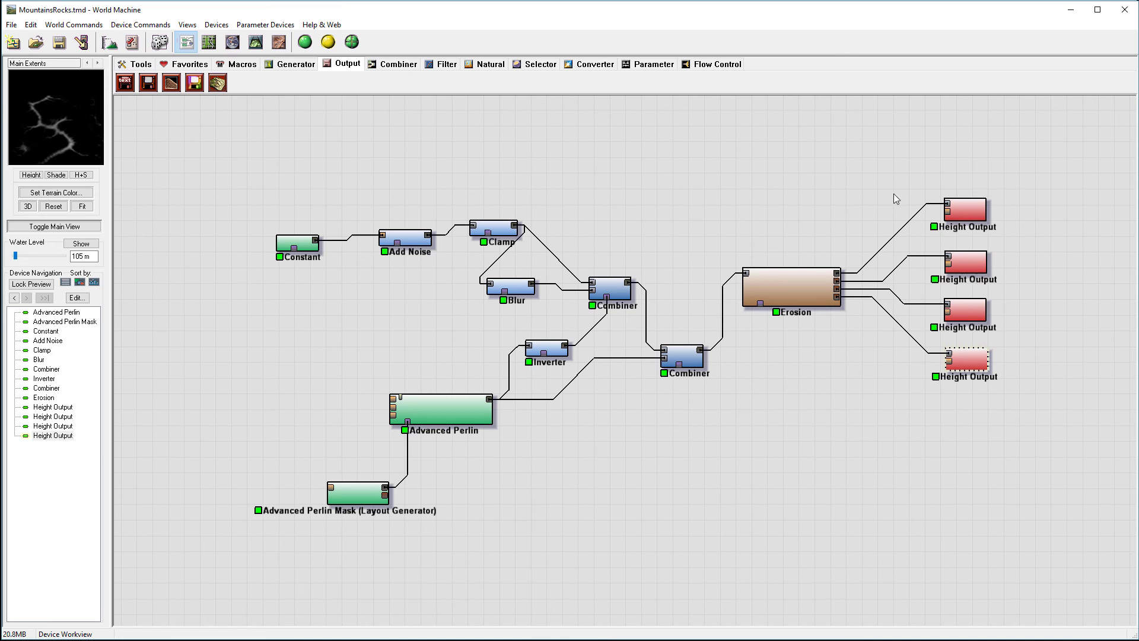
- Set the project's normal build resolution to 4097 x 4097 and rebuild the world
{"action": "left_click", "coordinate": [113, 42]}
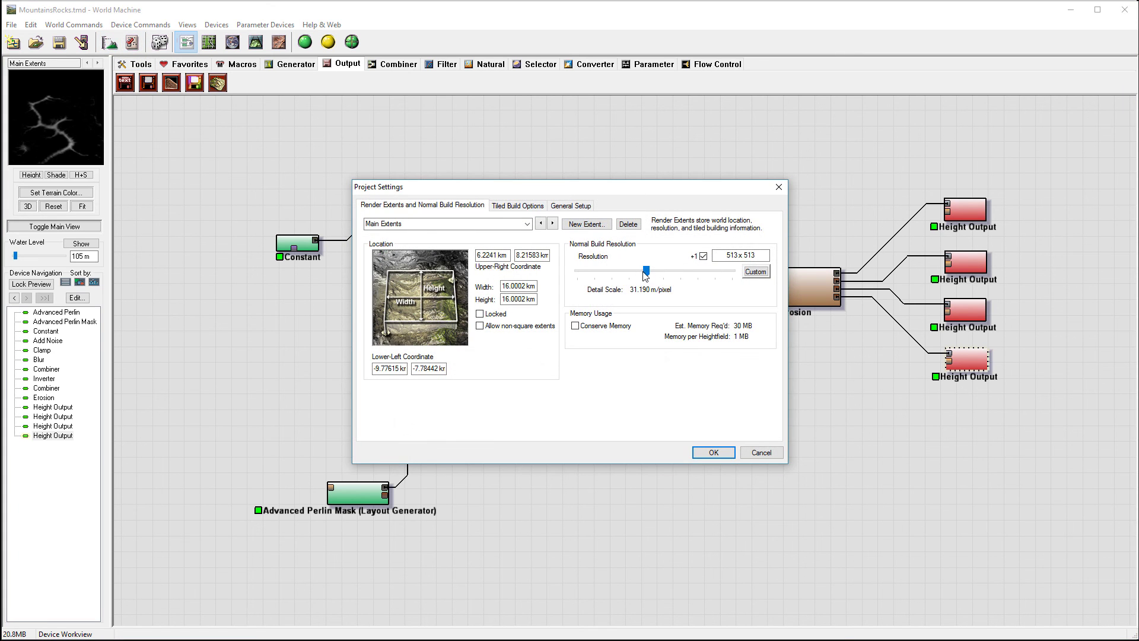
{"action": "left_click_drag", "start_coordinate": [646, 273], "coordinate": [700, 273]}
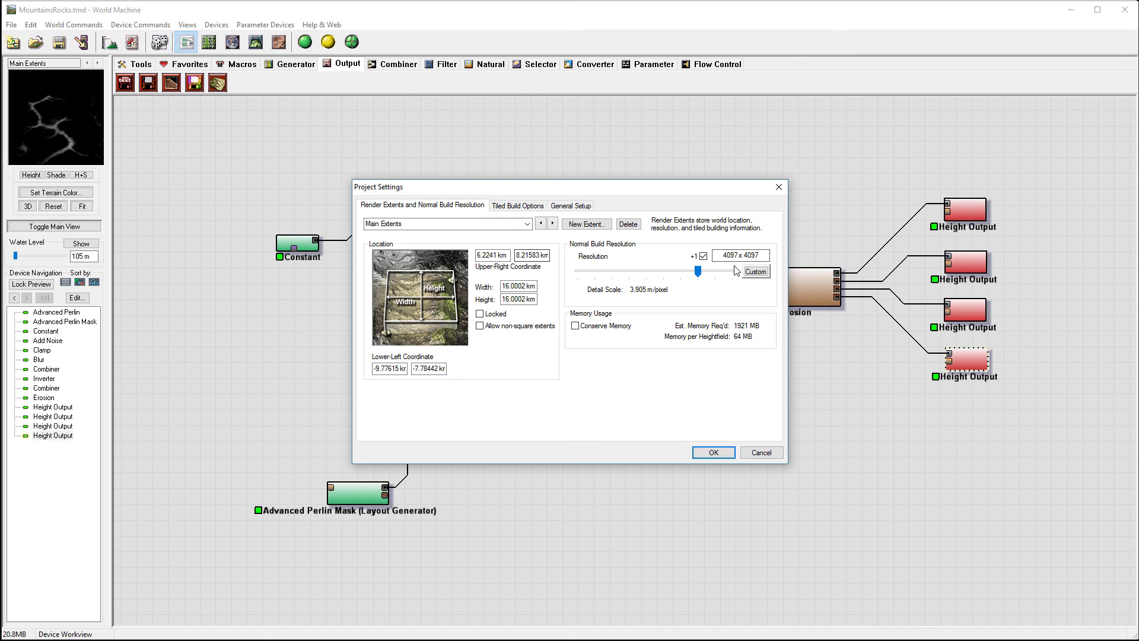
{"action": "left_click", "coordinate": [715, 453]}
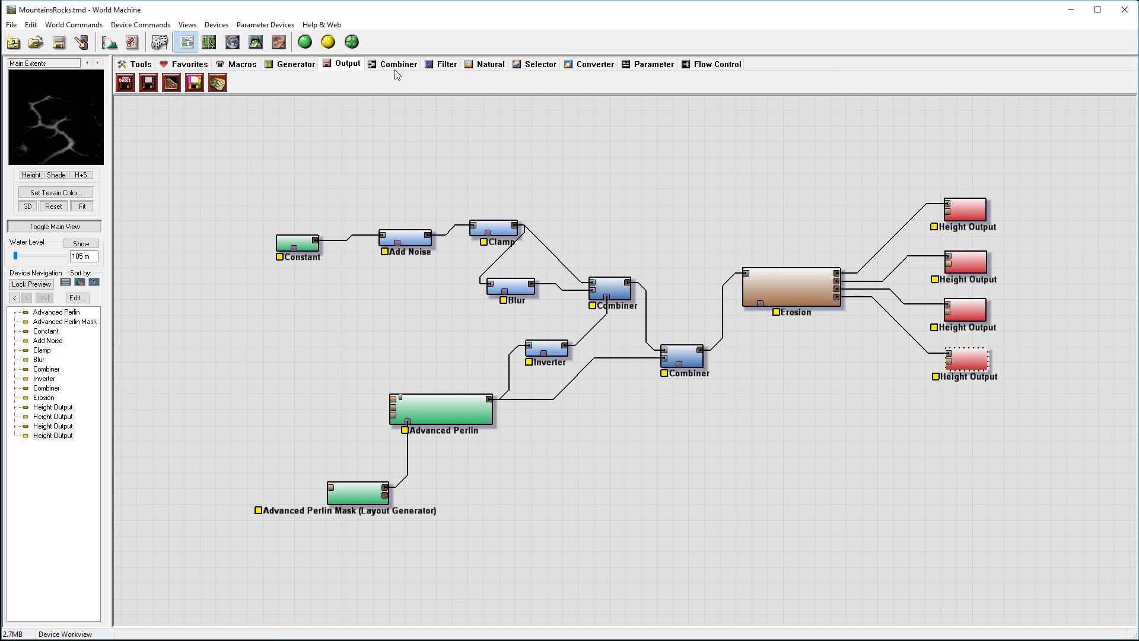
{"action": "left_click", "coordinate": [305, 42]}
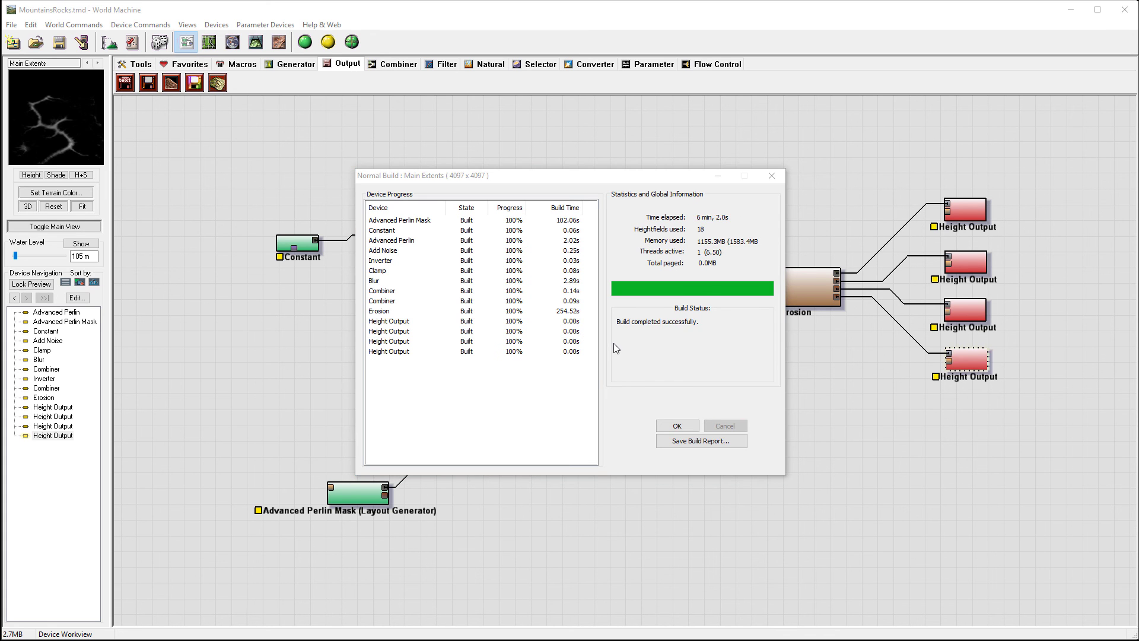
{"action": "left_click", "coordinate": [677, 426]}
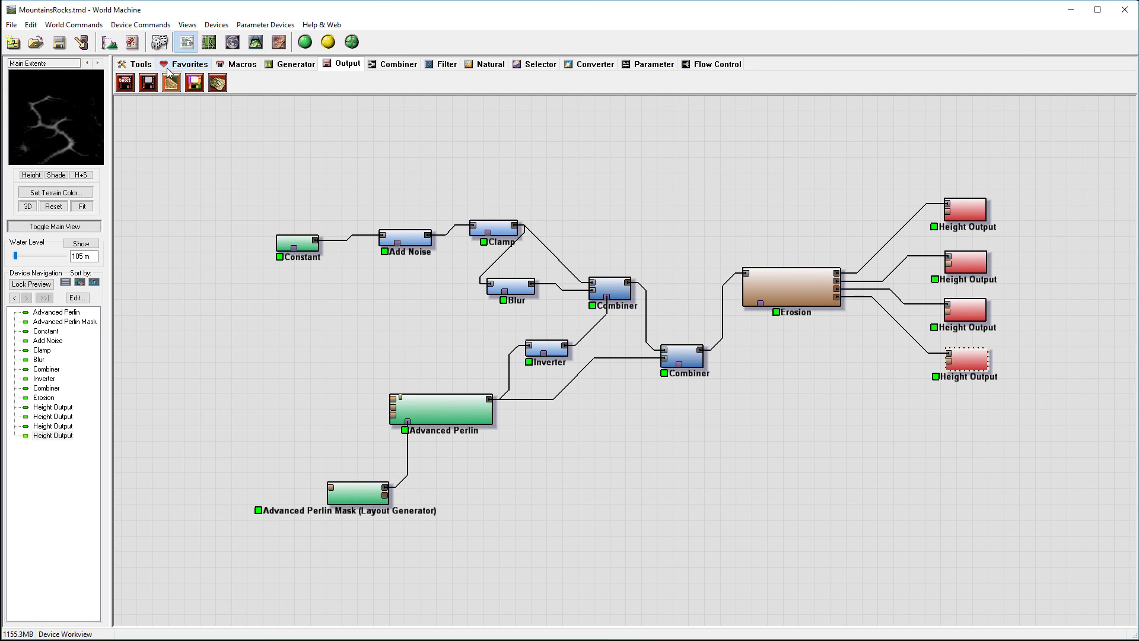
- Export all Height Output files with the Output Manager and close it
{"action": "left_click", "coordinate": [89, 47]}
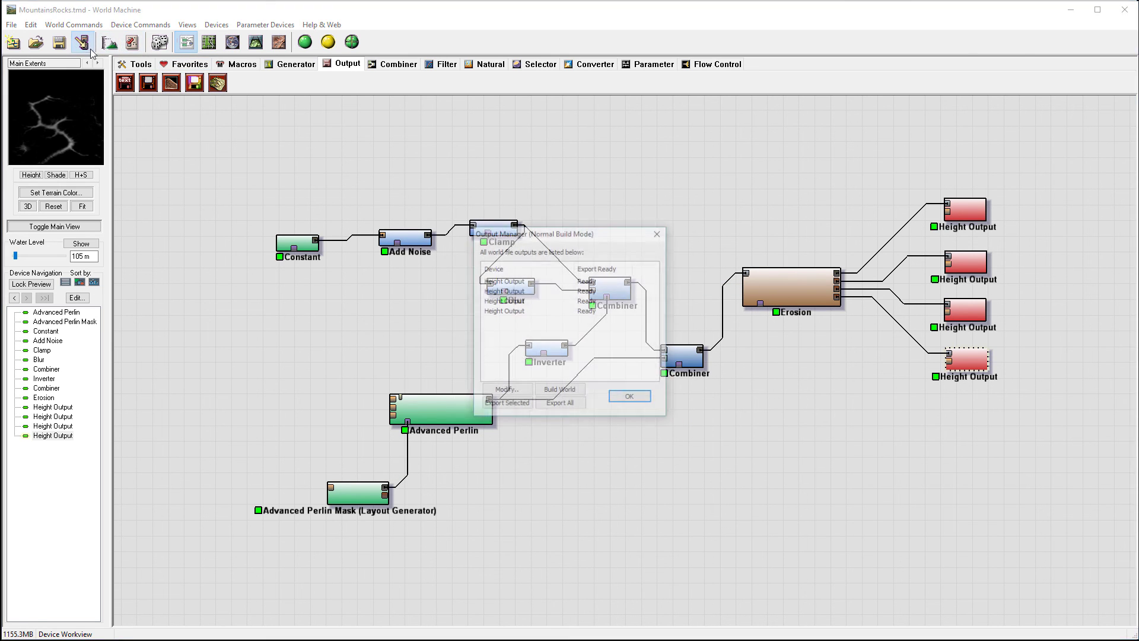
{"action": "left_click", "coordinate": [570, 405]}
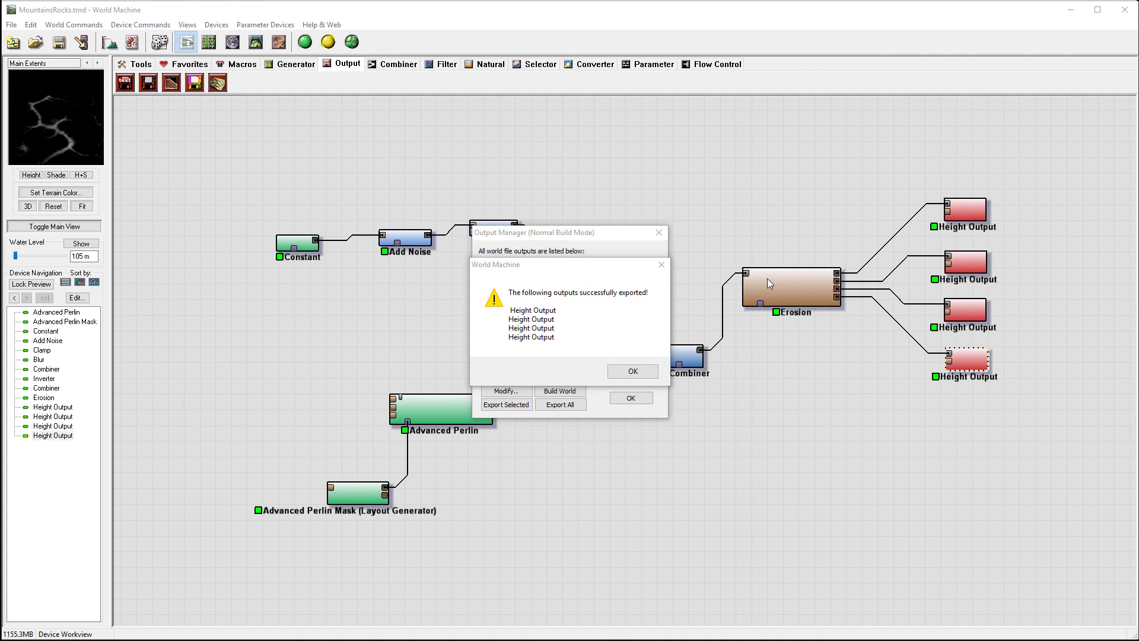
{"action": "left_click", "coordinate": [634, 371]}
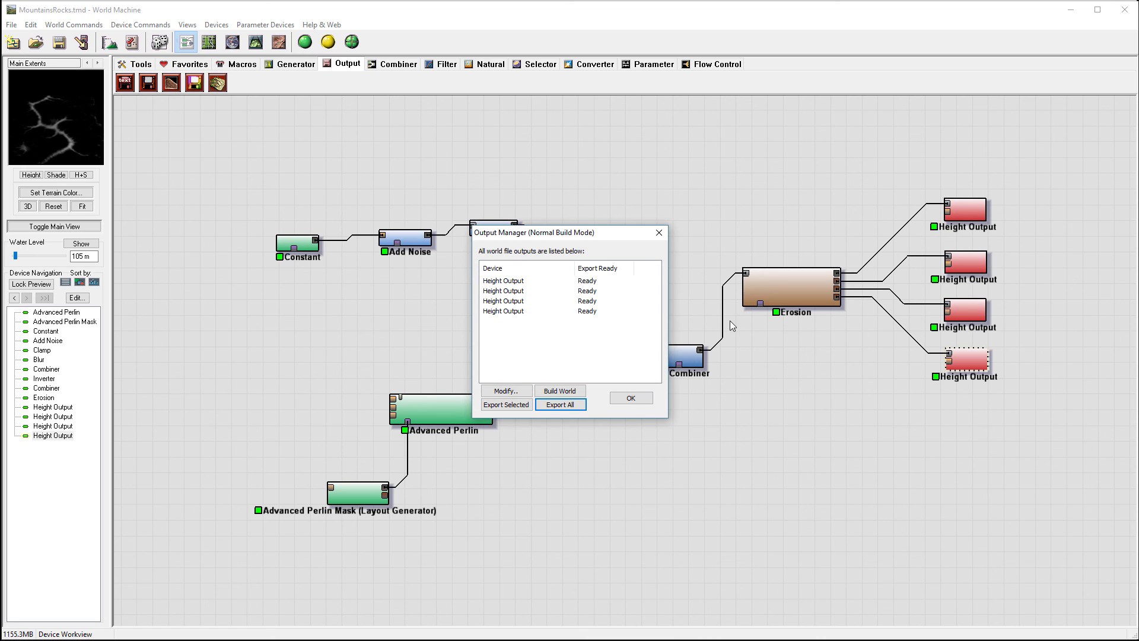
{"action": "left_click", "coordinate": [634, 401]}
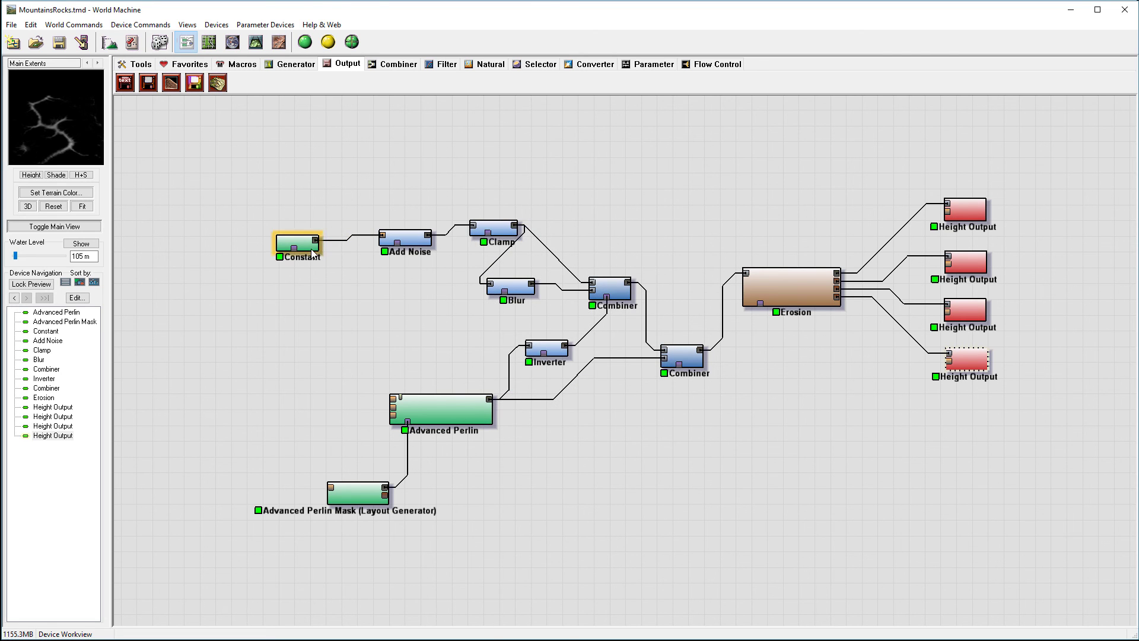